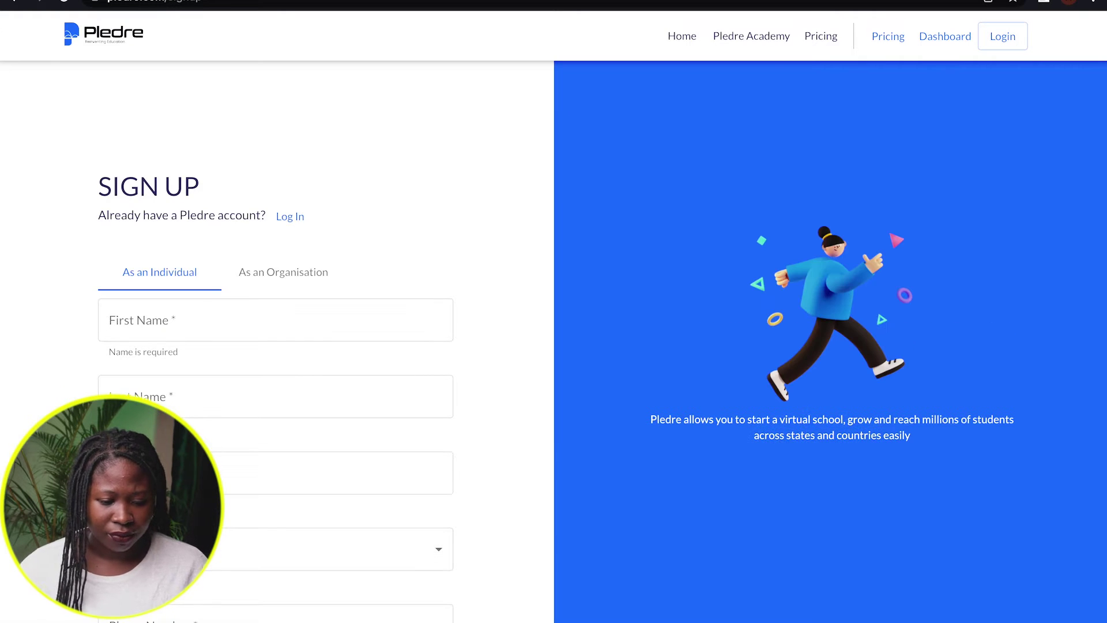
Enter the user's first name, last name and e-mail address on the sign-up form
left_click(176, 324)
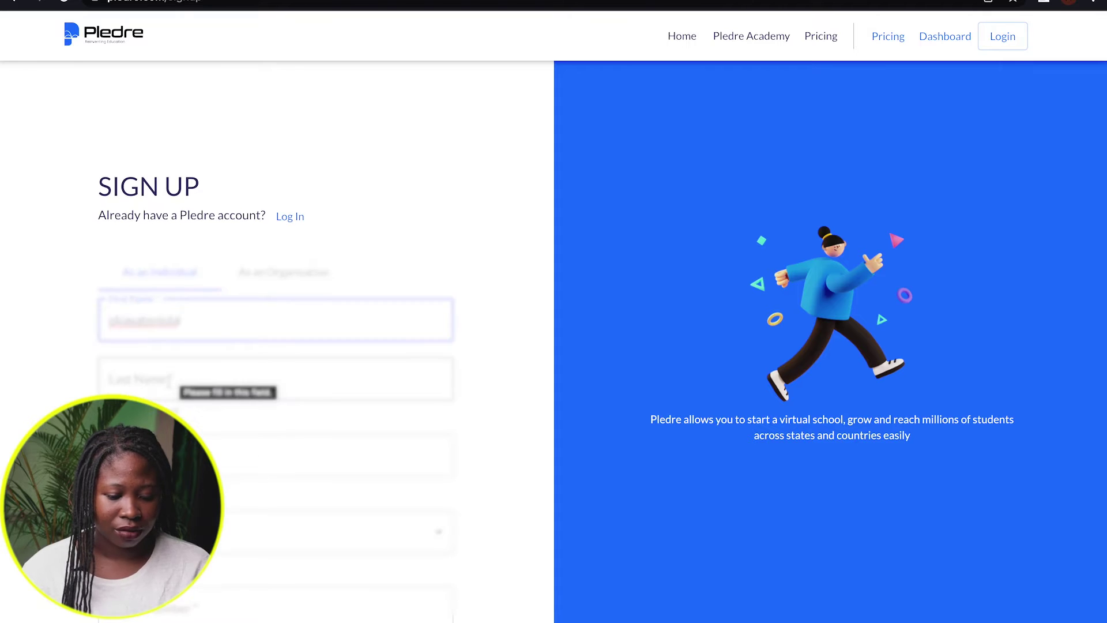
scroll(168, 388, "down", 1)
left_click(144, 353)
type("Adebiyi")
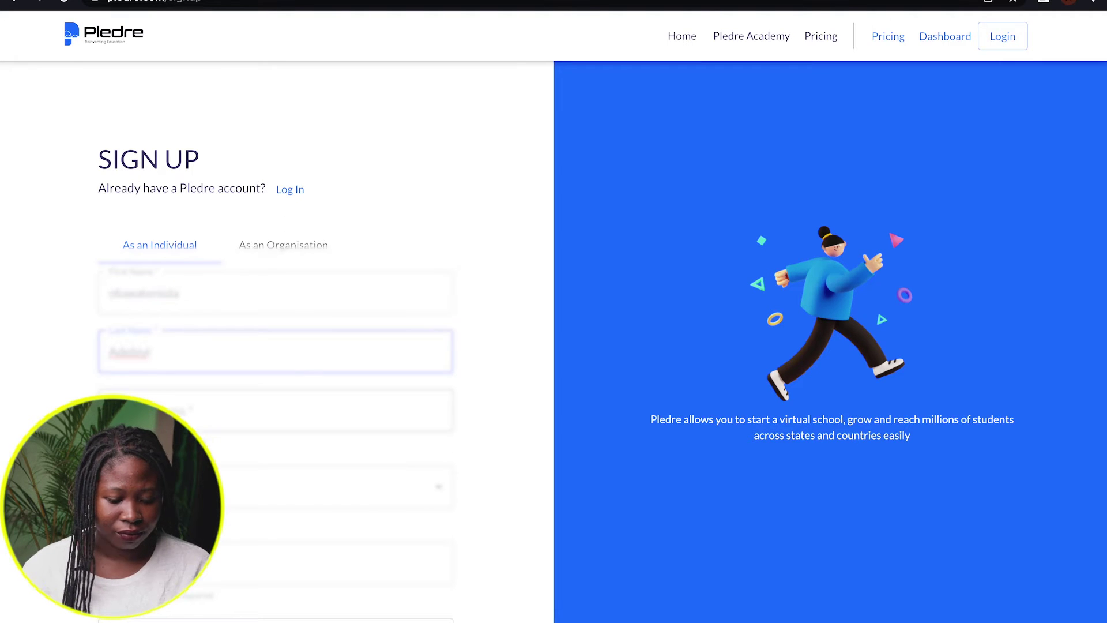
key("Tab")
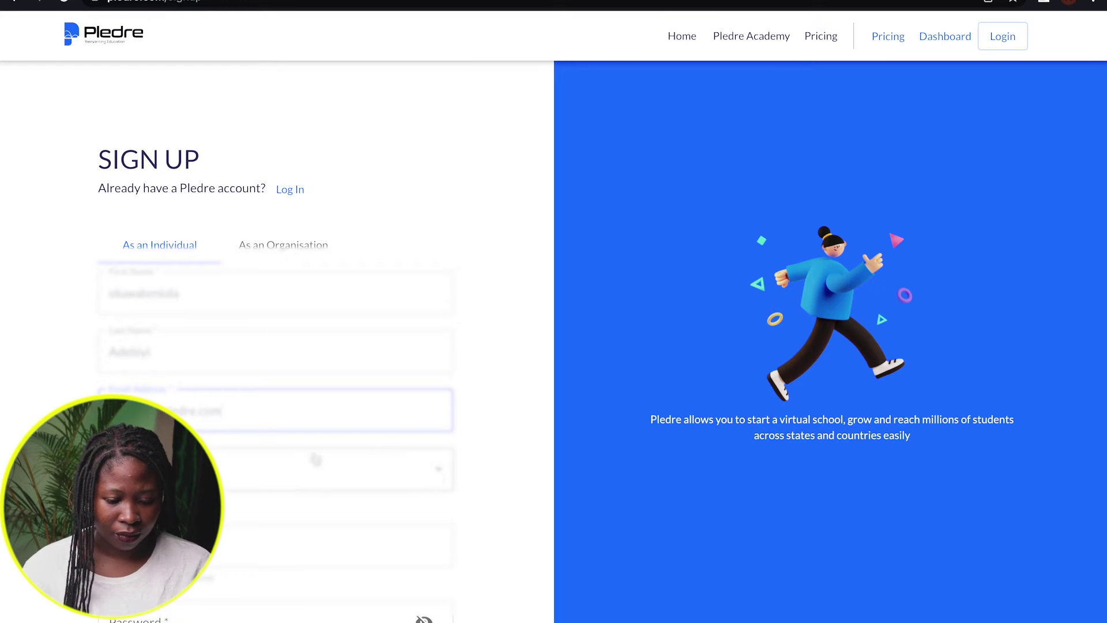
Select Nigeria as the country, then fill in the phone number and account password
left_click(442, 476)
scroll(308, 540, "down", 20)
scroll(308, 540, "up", 20)
scroll(309, 540, "down", 20)
left_click(283, 584)
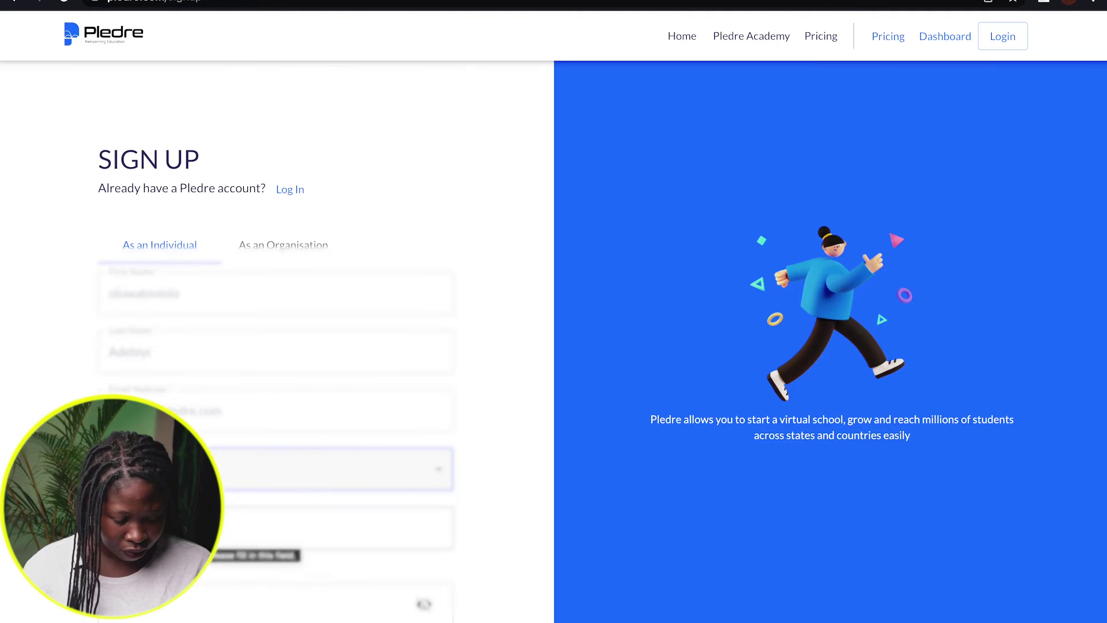
left_click(283, 527)
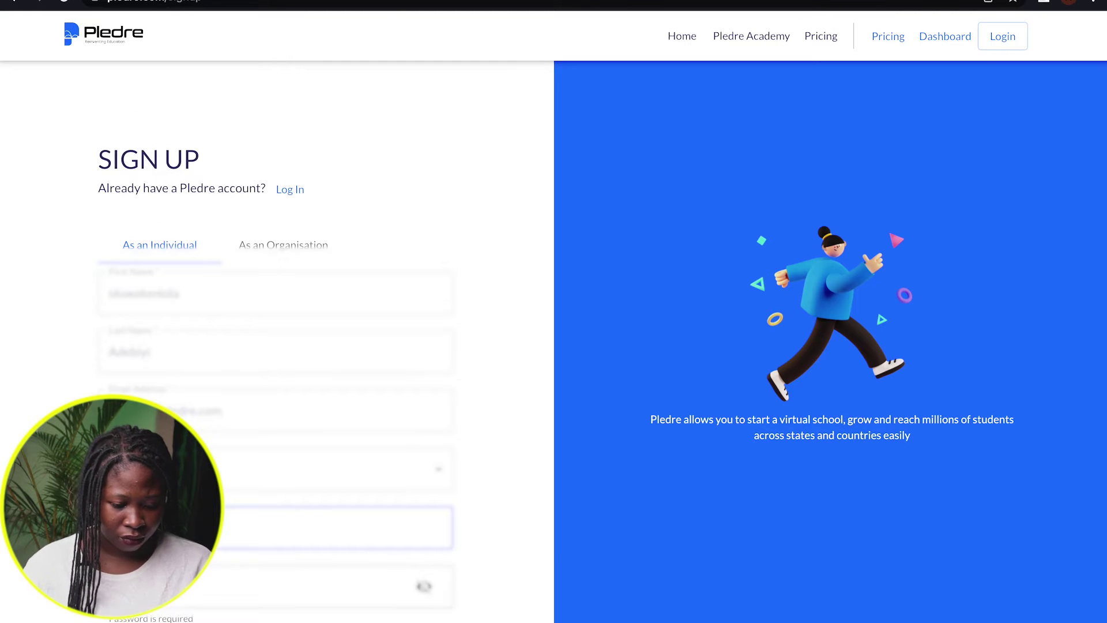
left_click(277, 587)
left_click(424, 586)
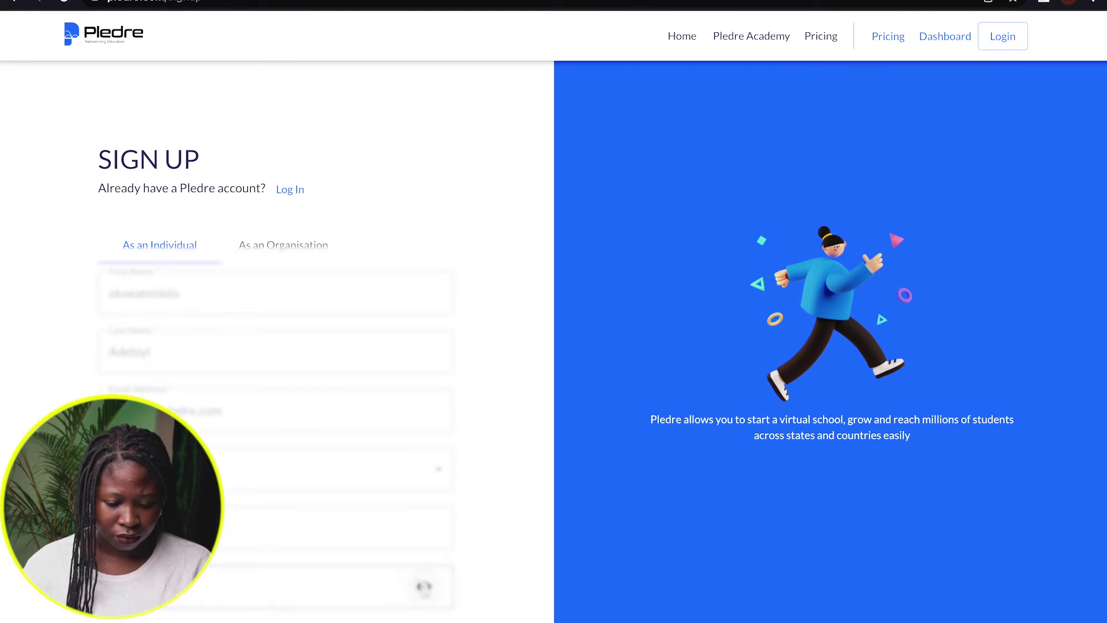
Answer how you heard about Pledre and submit the sign-up form
scroll(425, 586, "down", 3)
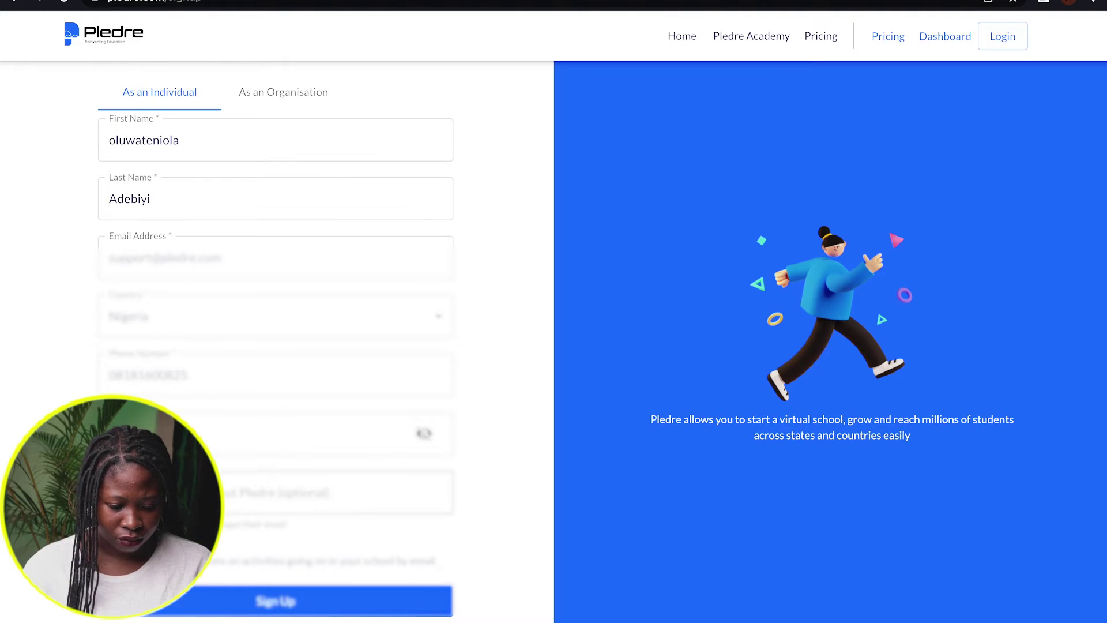
left_click(335, 492)
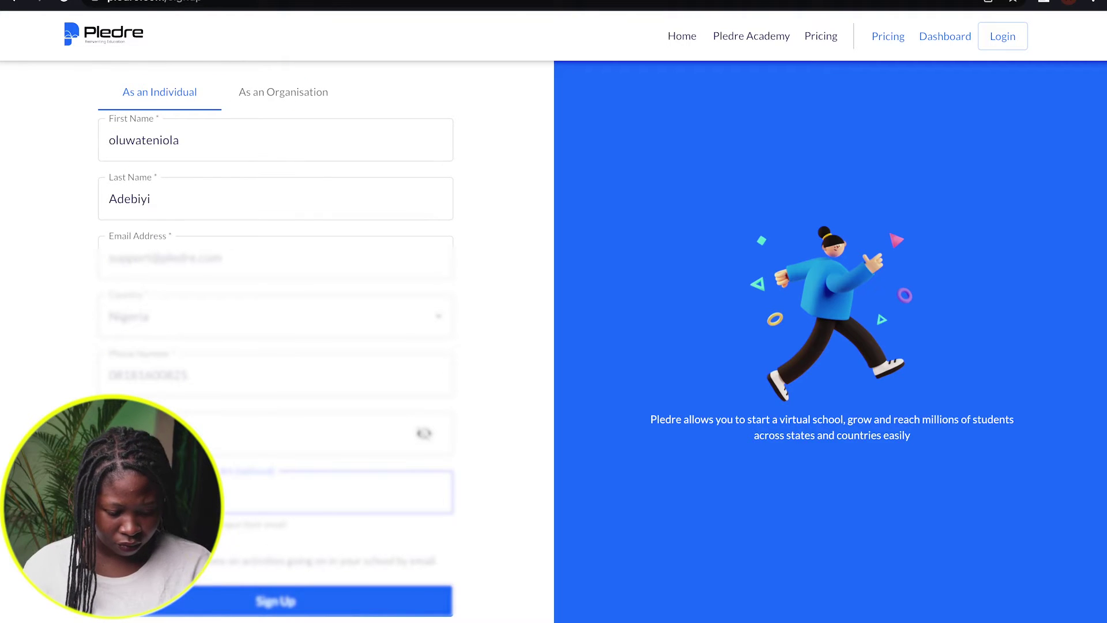
left_click(250, 606)
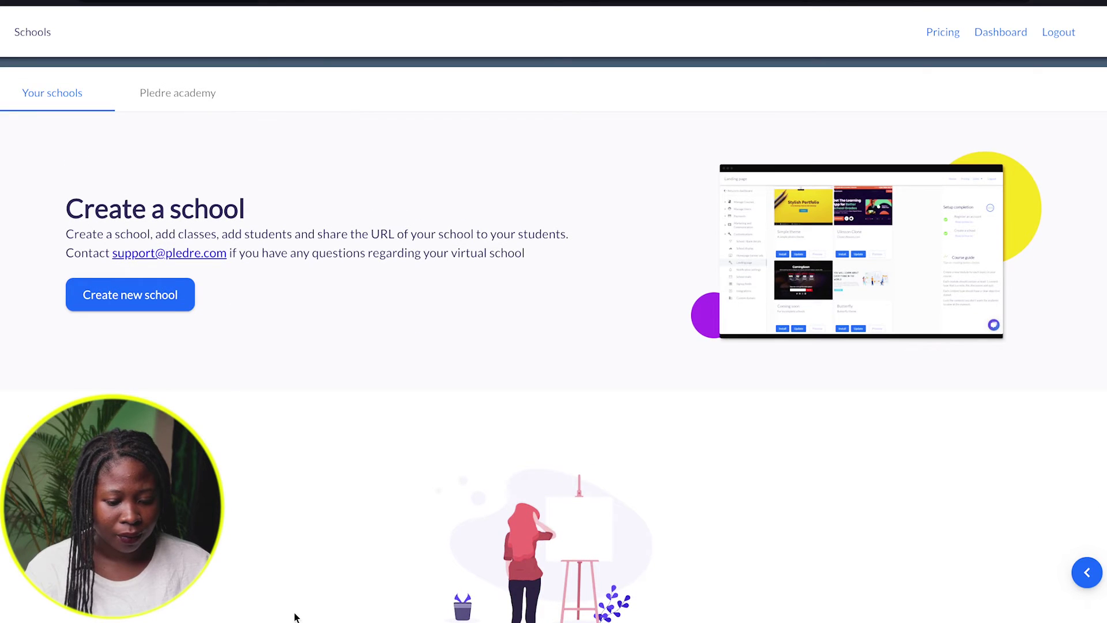
Start a new school from the Your schools page with Create new school
left_click(115, 295)
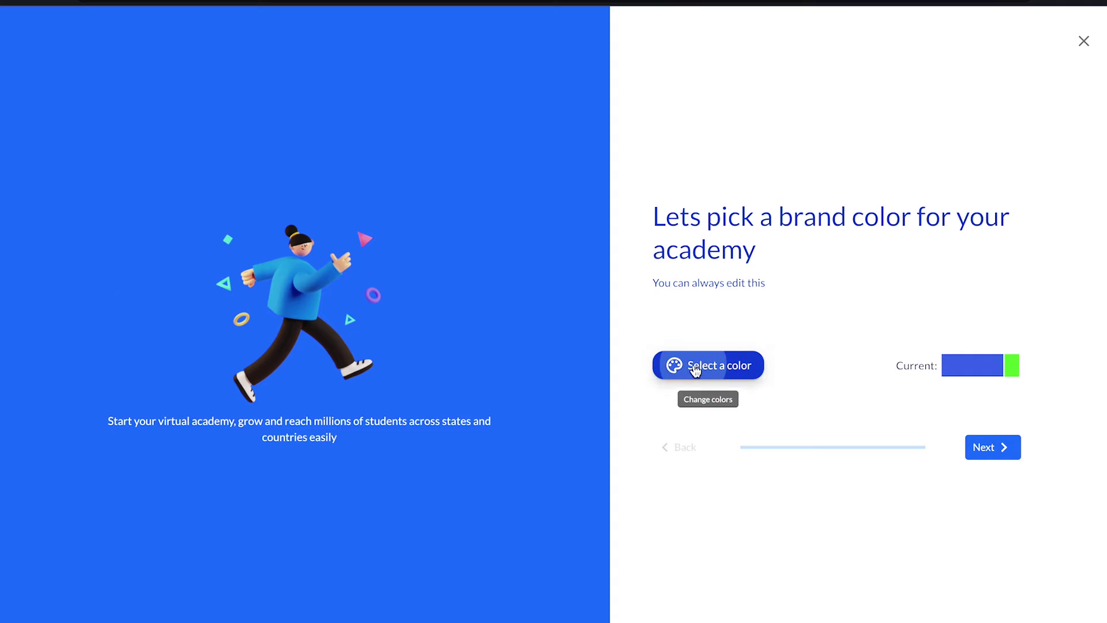
Pick magenta as the school's brand colour
left_click(695, 371)
left_click(603, 422)
left_click(590, 481)
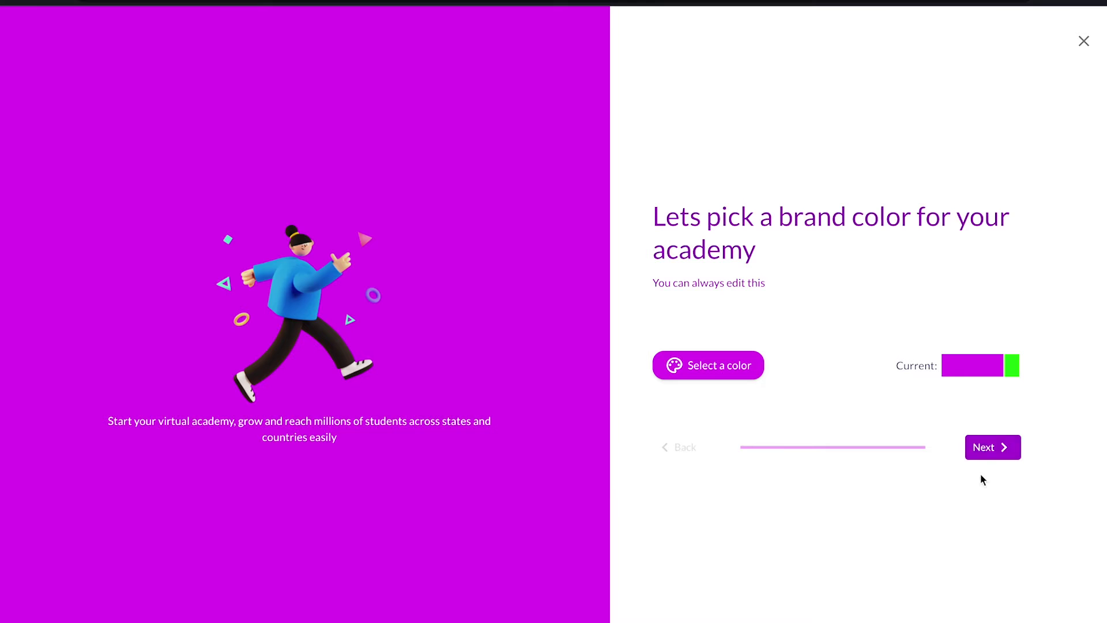
left_click(986, 454)
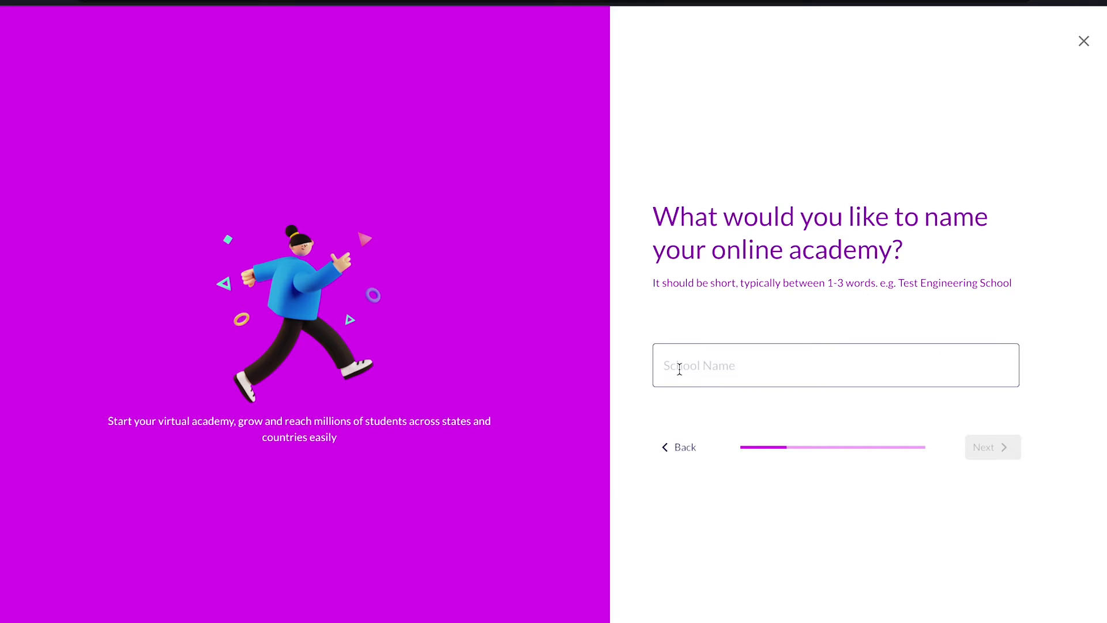
Name the school 'Oasis' with tagline 'Learn to create stunning designs using Figma'
left_click(680, 370)
type("Oasis")
left_click(980, 445)
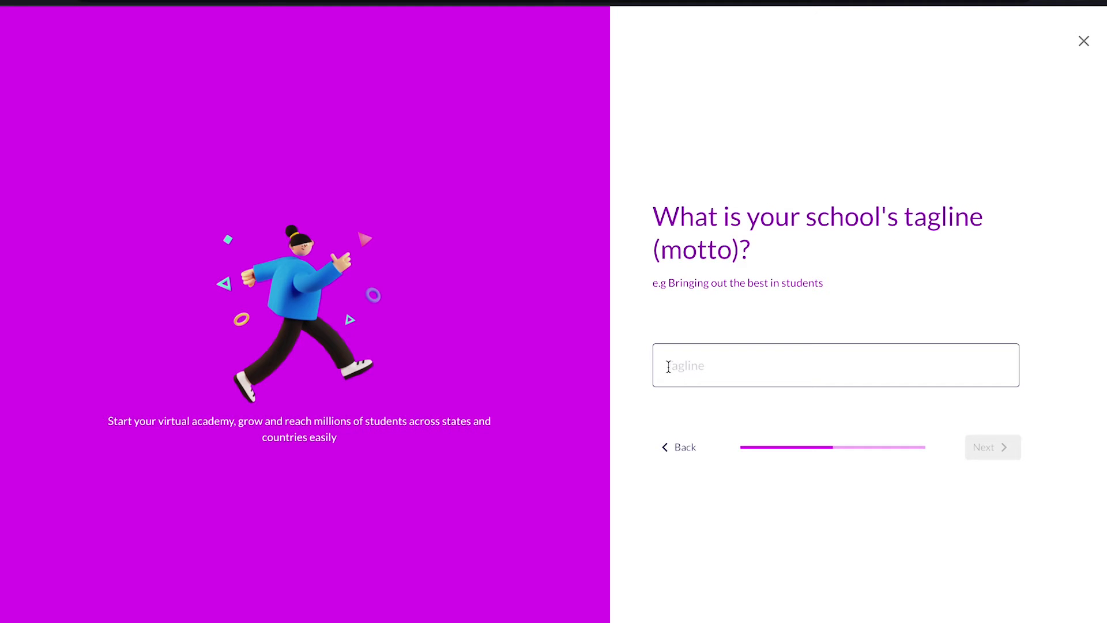
left_click(668, 367)
type("Learn to create stunning designs using Figma")
left_click(975, 450)
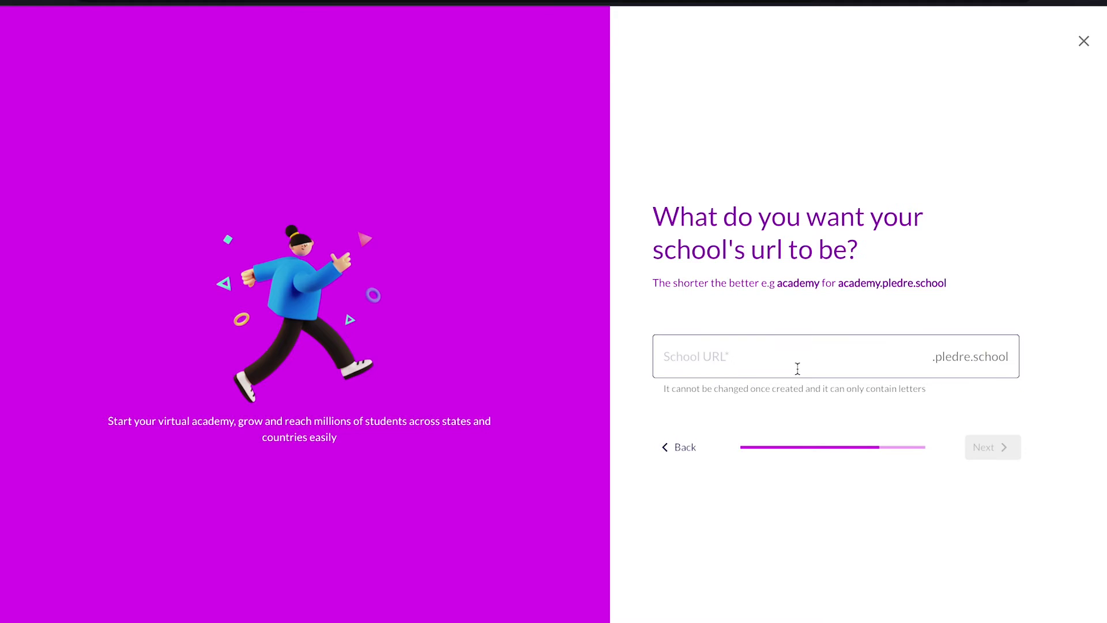
Enter the school's web address subdomain on the URL step
left_click(784, 354)
type("azeki")
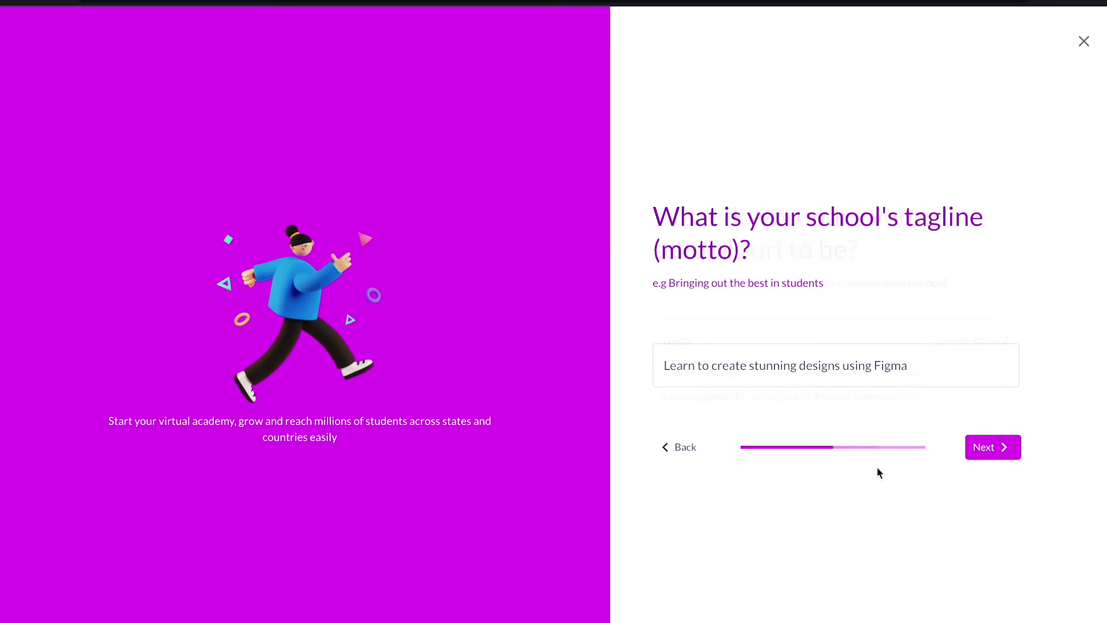
left_click(983, 447)
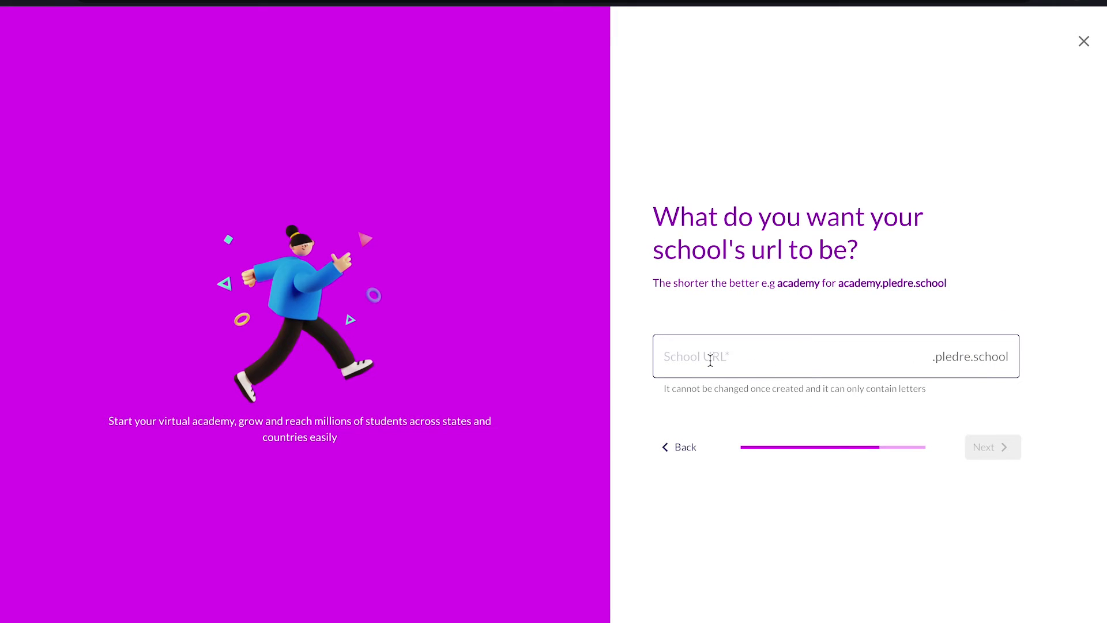
left_click(678, 360)
type("azeki")
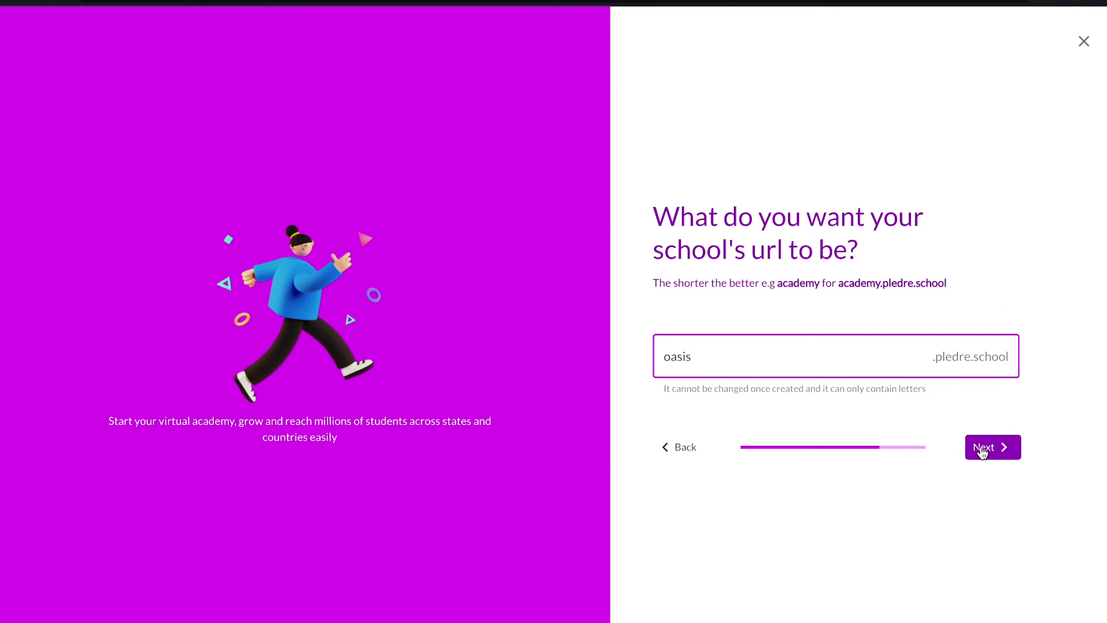
left_click(982, 448)
Choose 'A fully virtual school' as the type and create the Oasis school
left_click(1005, 338)
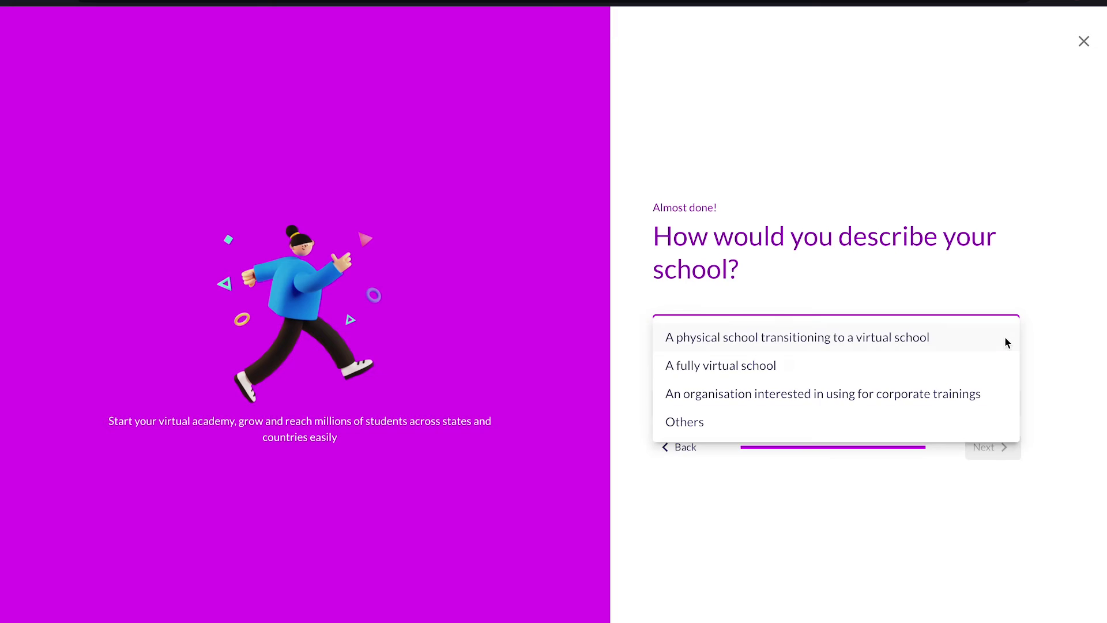
left_click(777, 365)
left_click(788, 401)
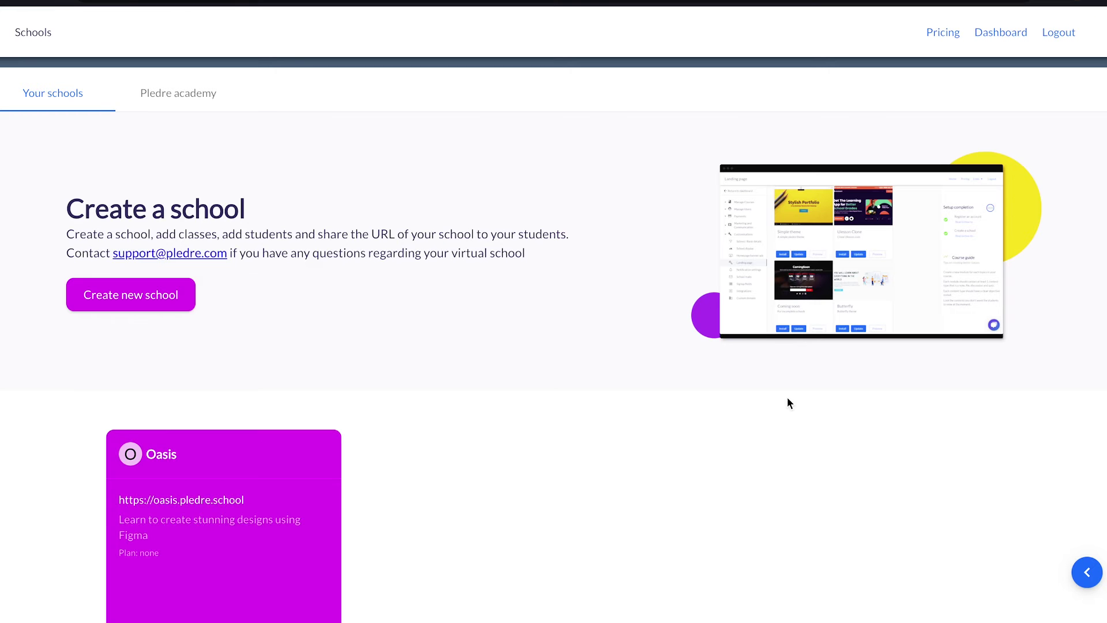
left_click(251, 549)
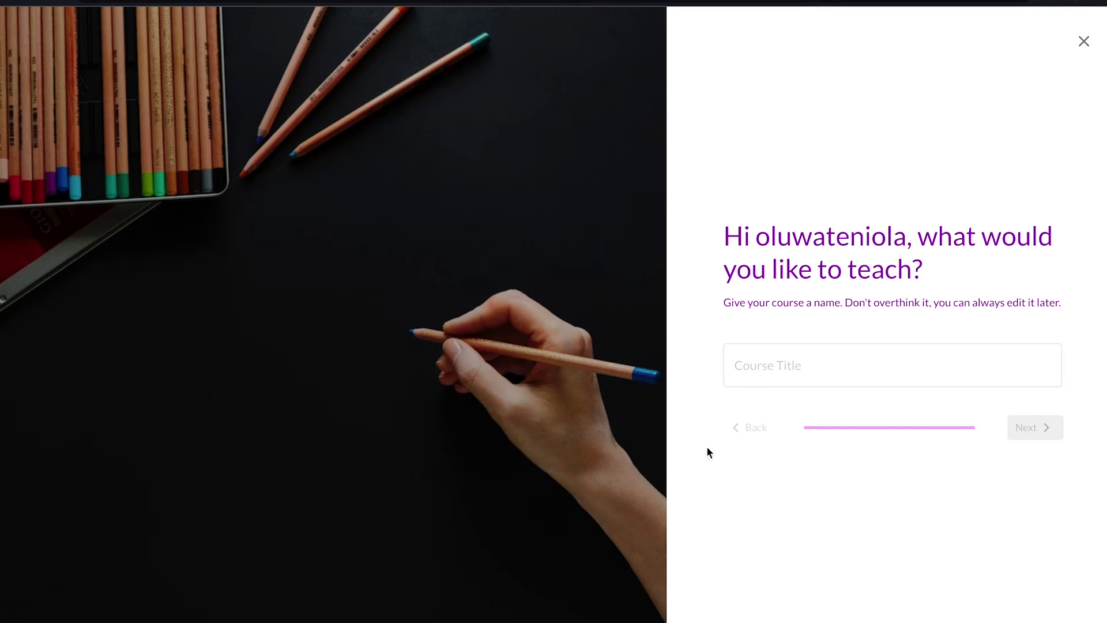
Enter 'UI/UX Design with Figma' as the course title
left_click(736, 358)
type("UI/UX Design")
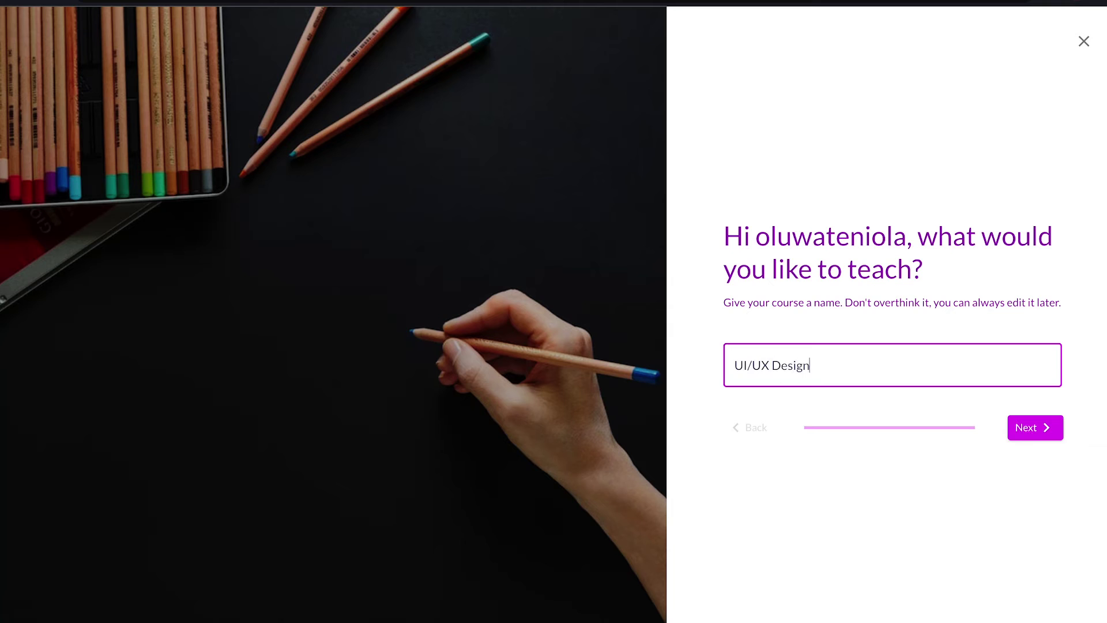
type(" with Figma")
left_click(1027, 428)
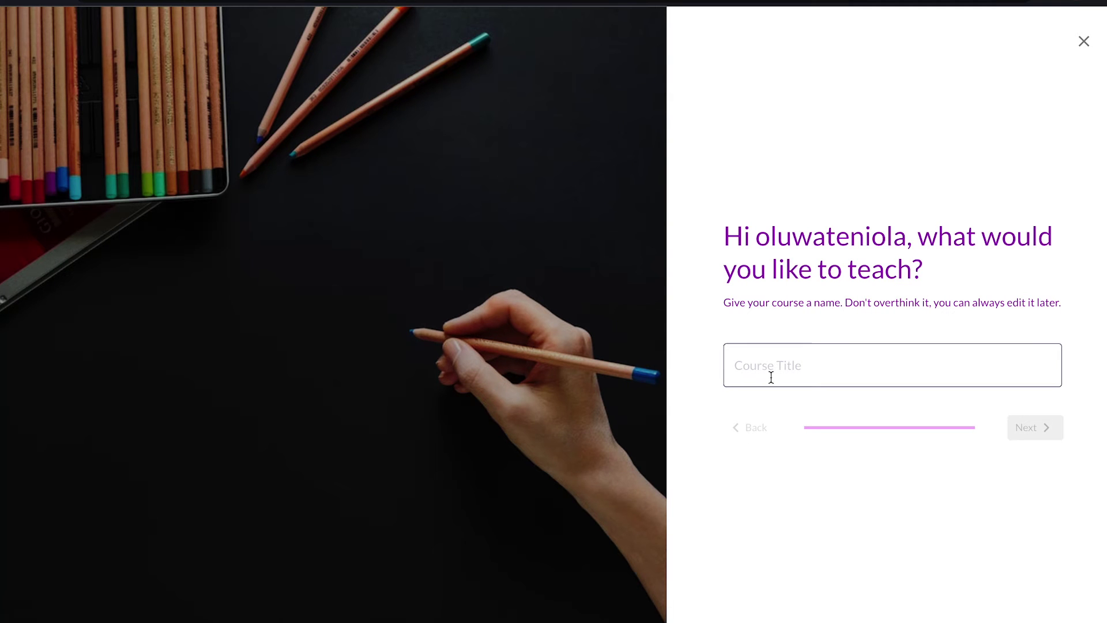
left_click(771, 377)
type("UI?")
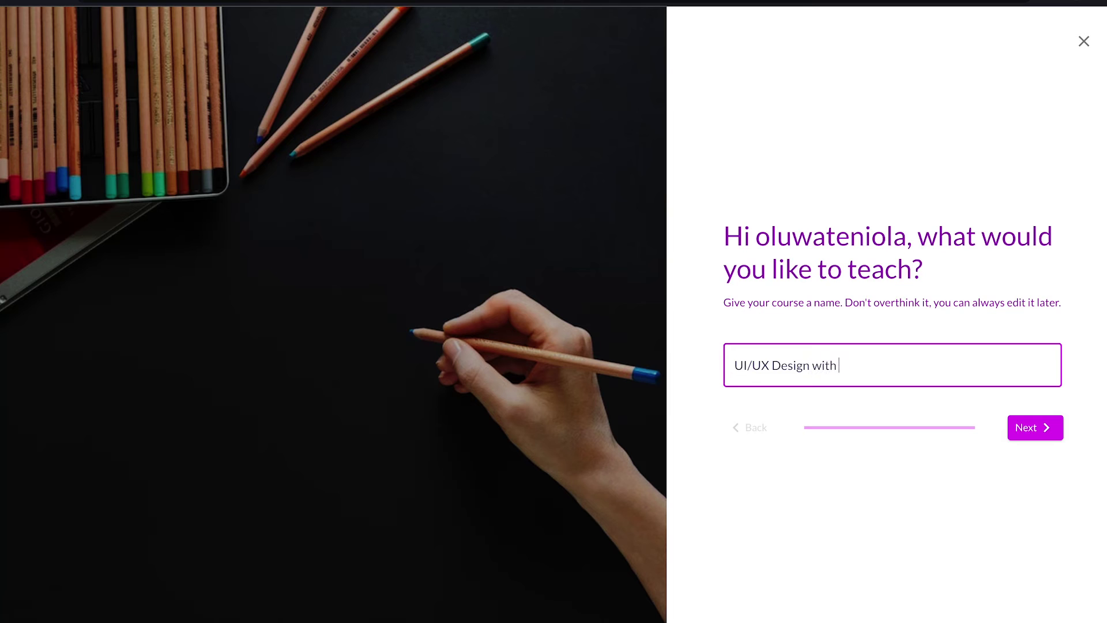
type("UX Design with Figma")
left_click(1015, 426)
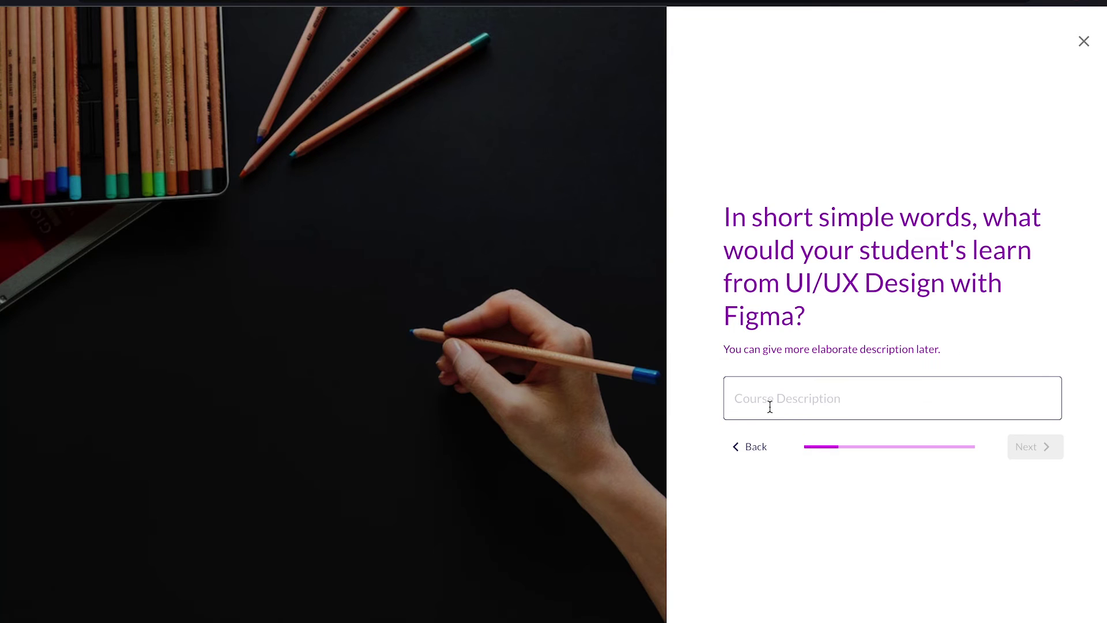
Paste the course description, set the price to ₦20 and make the course private
left_click(743, 402)
type("Start a career in the rapidly growing field of UI/UX design with no prior experience or degree required.  User experience (UX) designers are concerned with how users interact with products such as websites and apps. They make ordinary interactions more enjoyable, and useful. Hiring for UX specialists in particular increased by 25% between 2019 and 2021. Put yourself on the fast track to a high-paying job. Learn in-demand skills to help you land an entry-level job.")
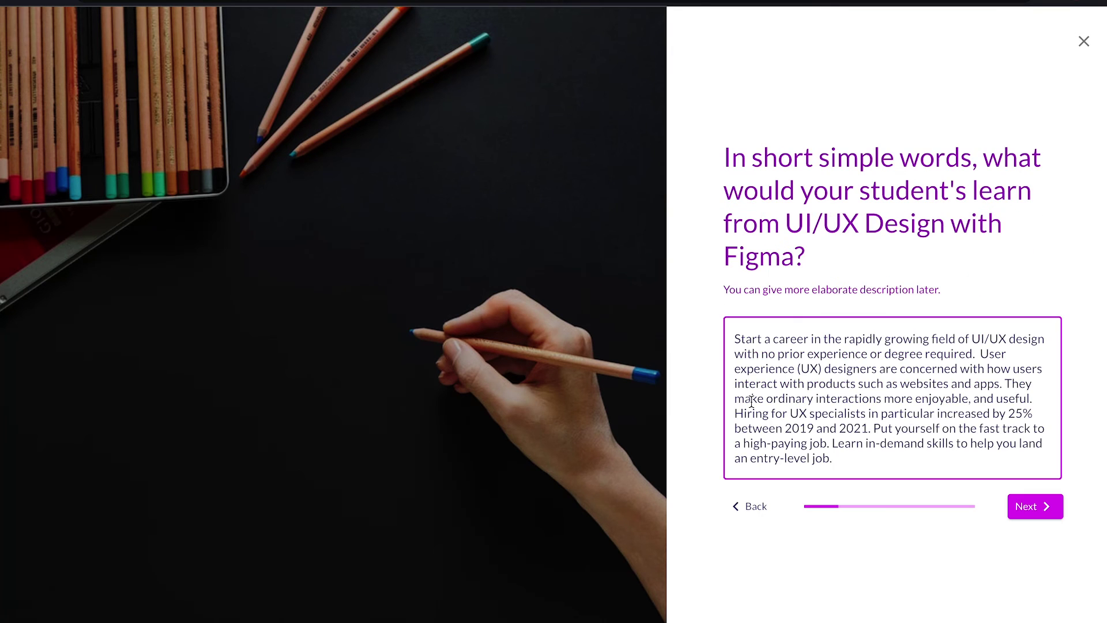
left_click(1026, 506)
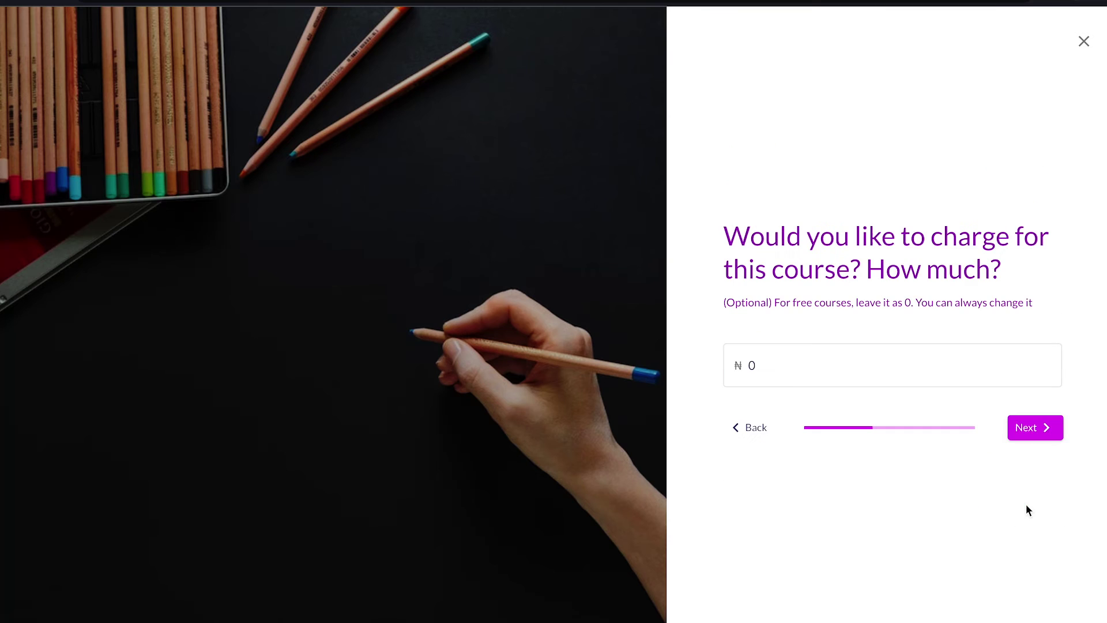
left_click(750, 364)
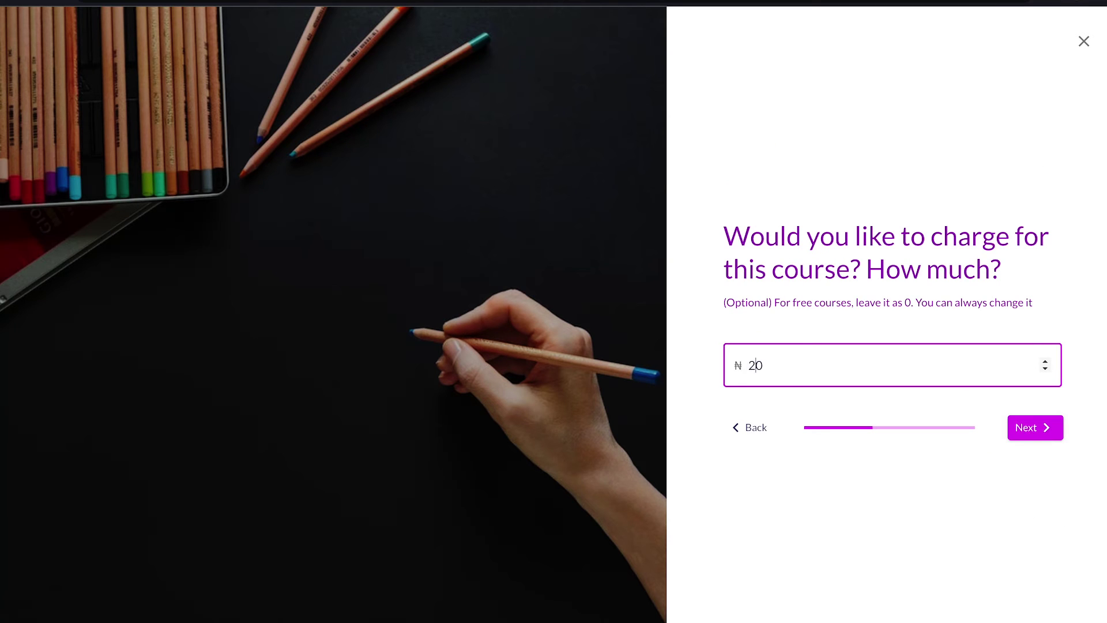
left_click(1021, 428)
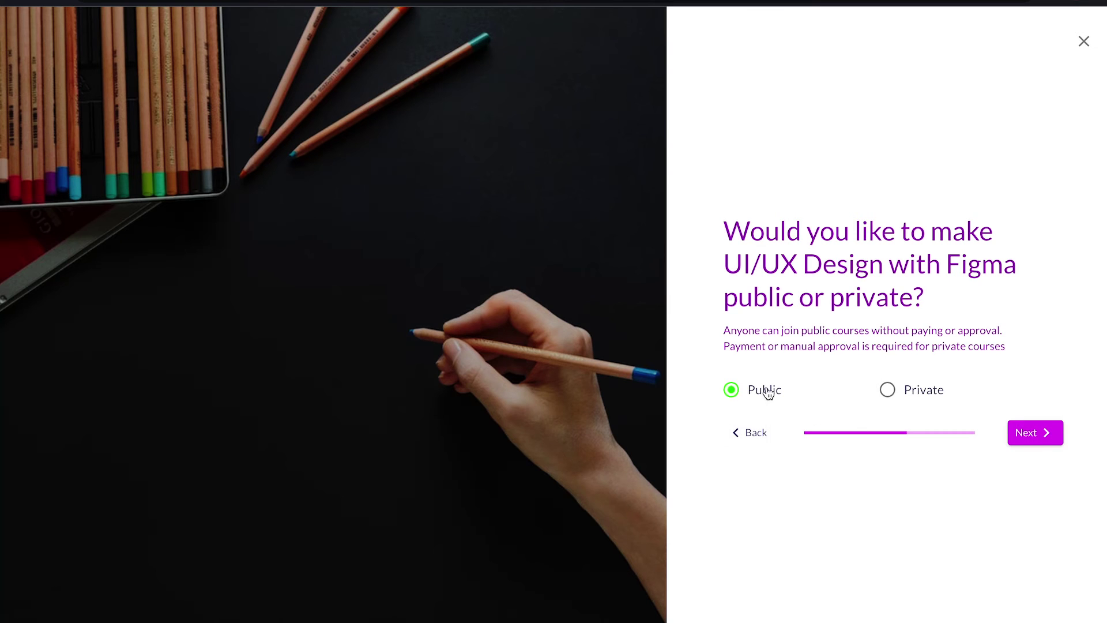
left_click(886, 389)
left_click(1010, 434)
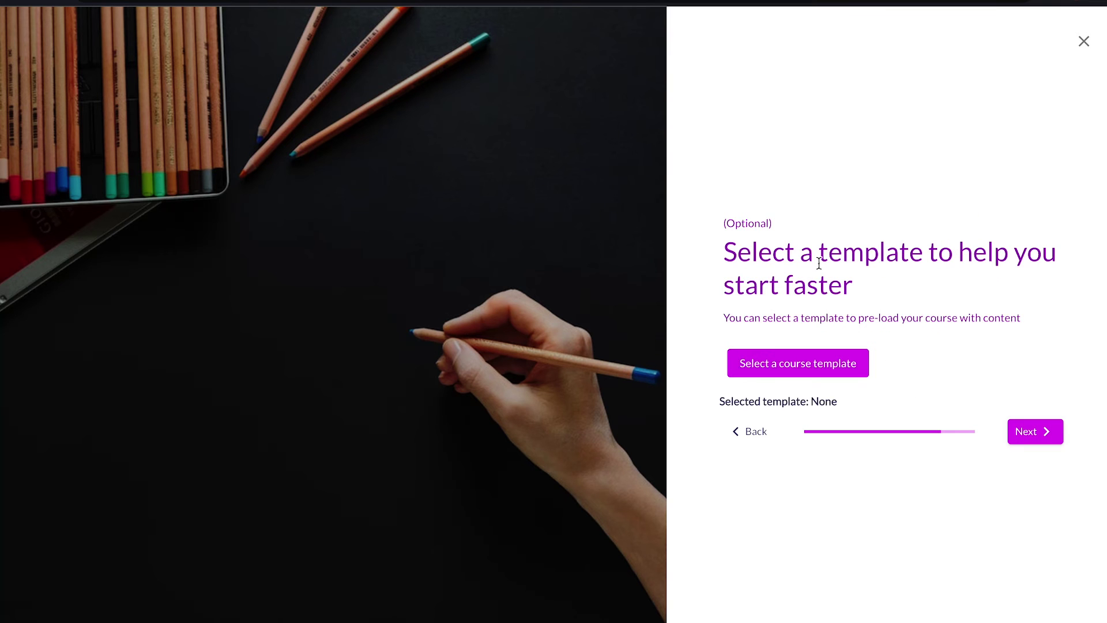
Search public templates for 'figma', preview the UI/UX template, and use it for the course
left_click(766, 362)
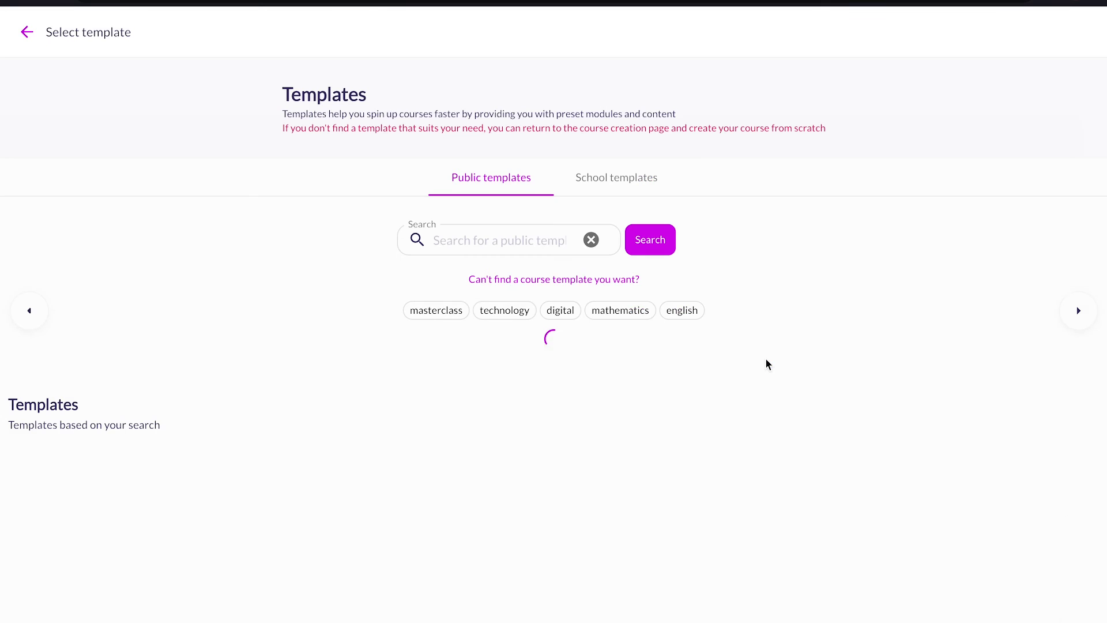
scroll(794, 447, "down", 6)
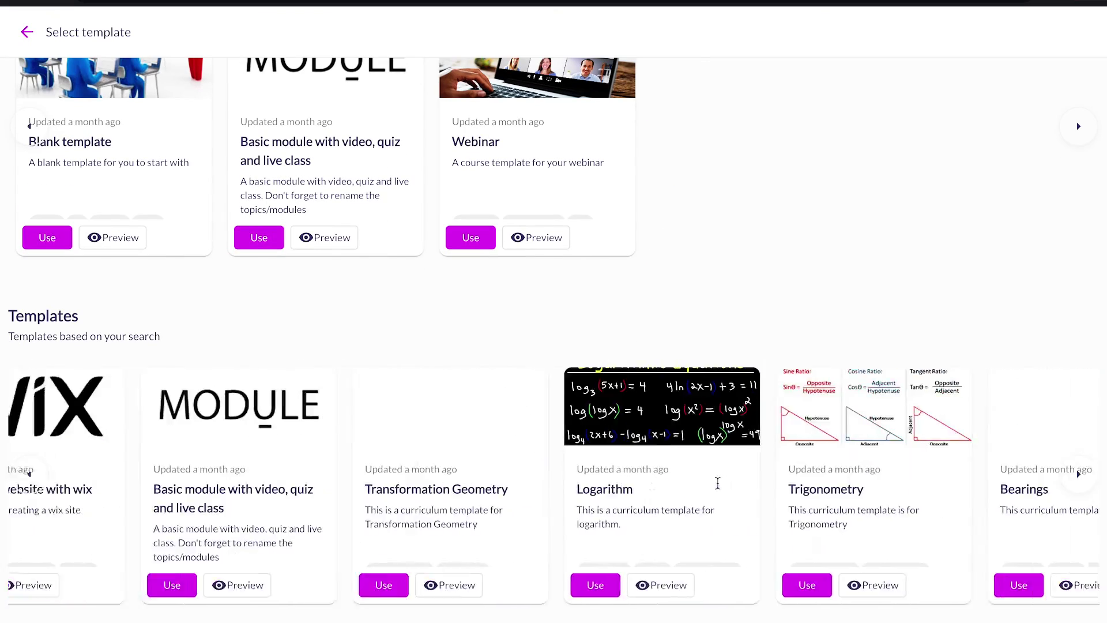
scroll(697, 119, "up", 7)
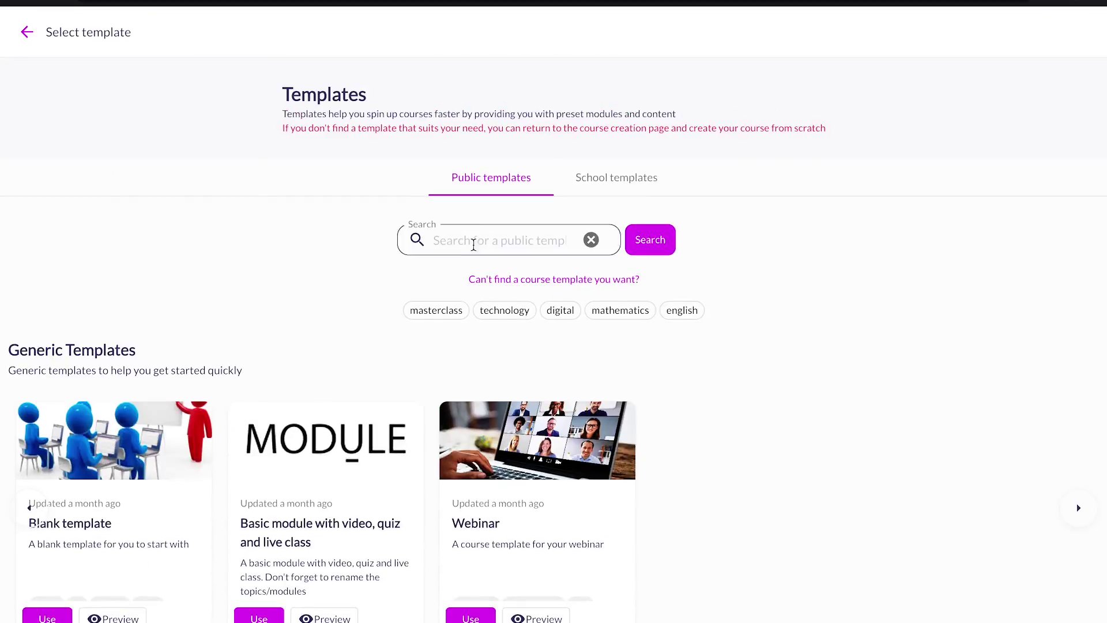
left_click(461, 244)
type("figma")
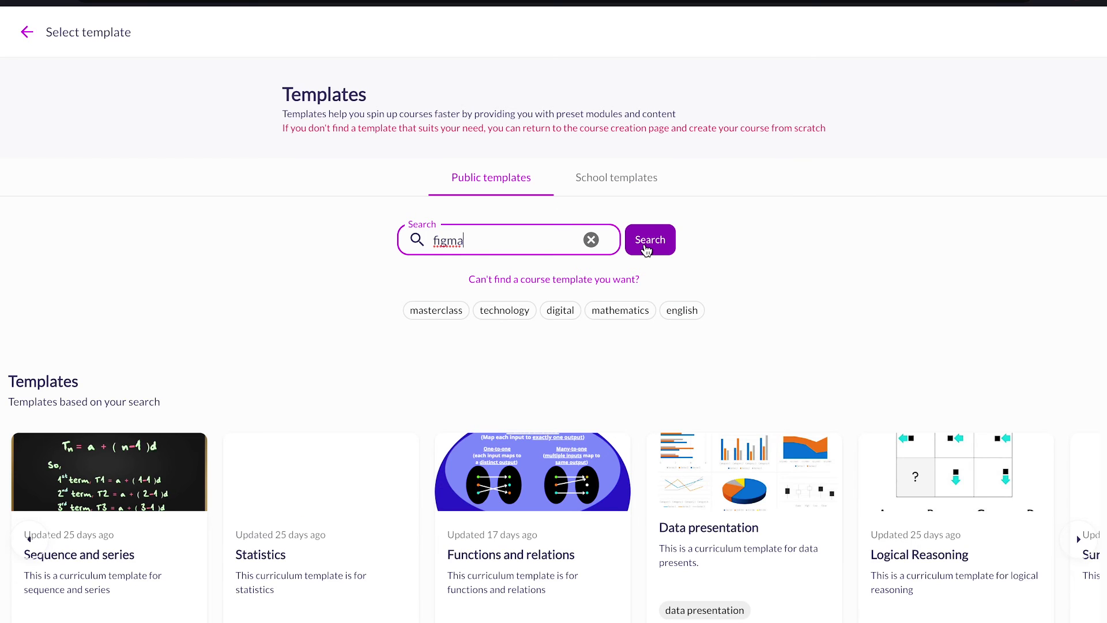
left_click(647, 248)
scroll(646, 249, "down", 1)
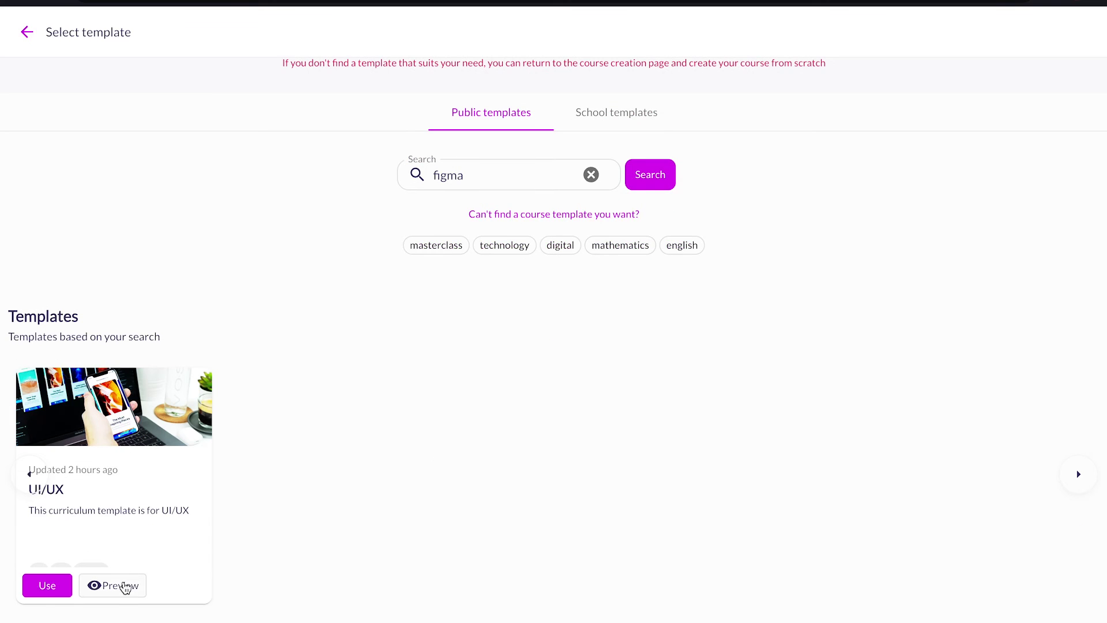
left_click(108, 586)
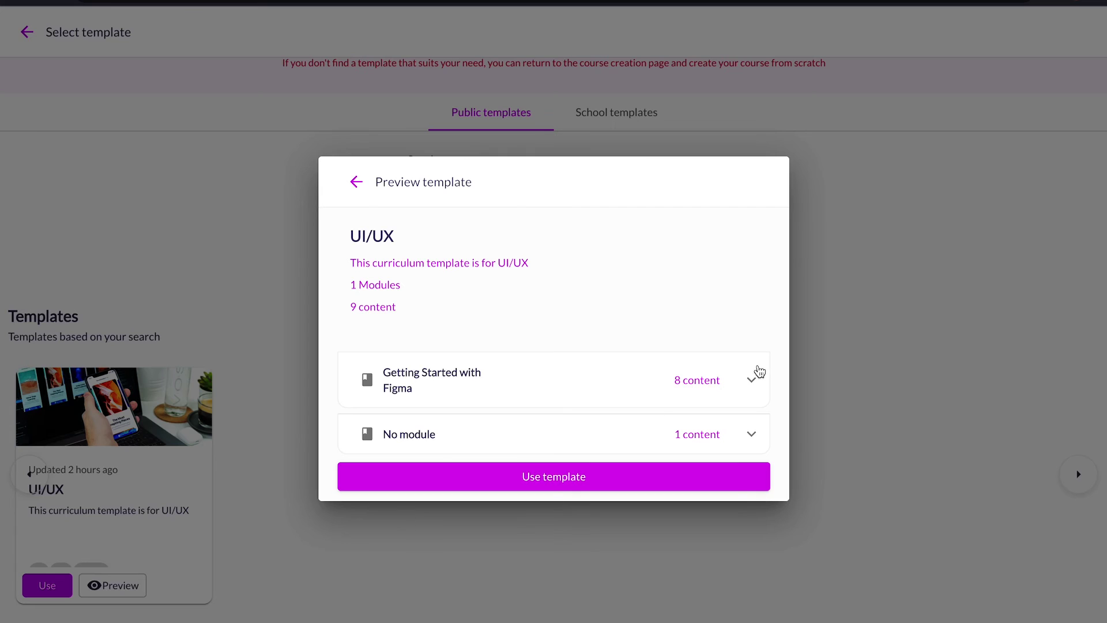
left_click(752, 382)
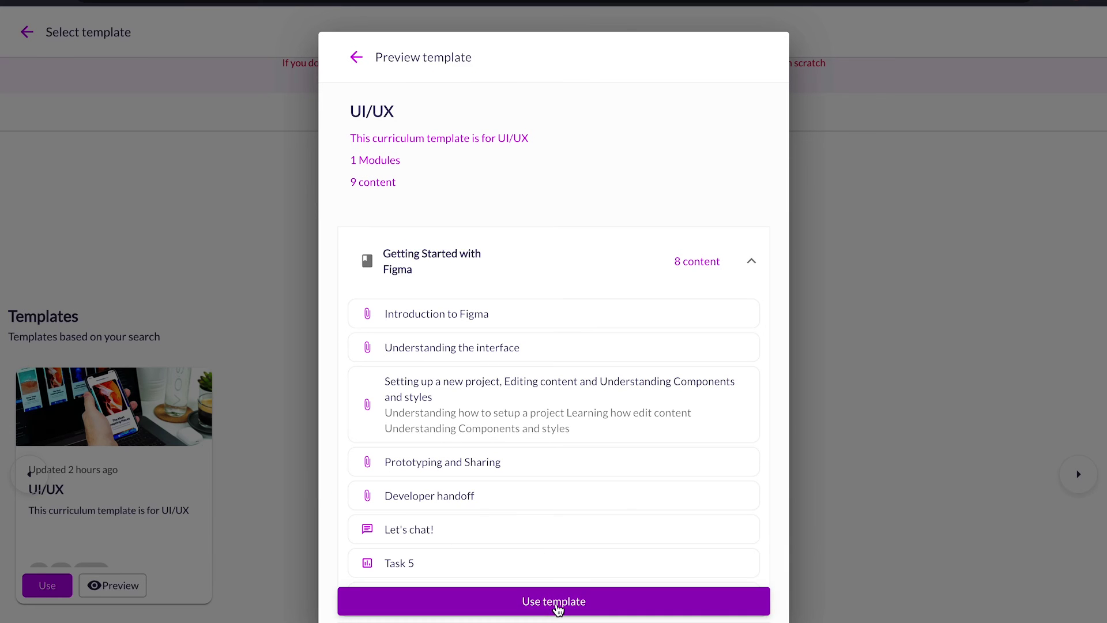
left_click(556, 602)
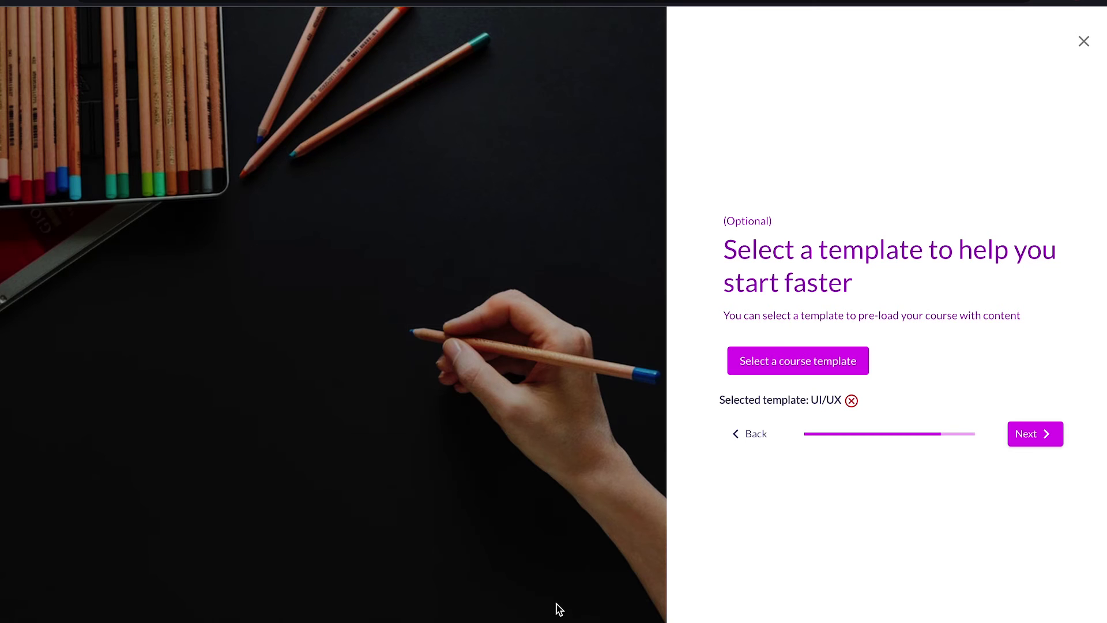
Launch the UI/UX Design with Figma course and check it on the Courses page
left_click(1021, 437)
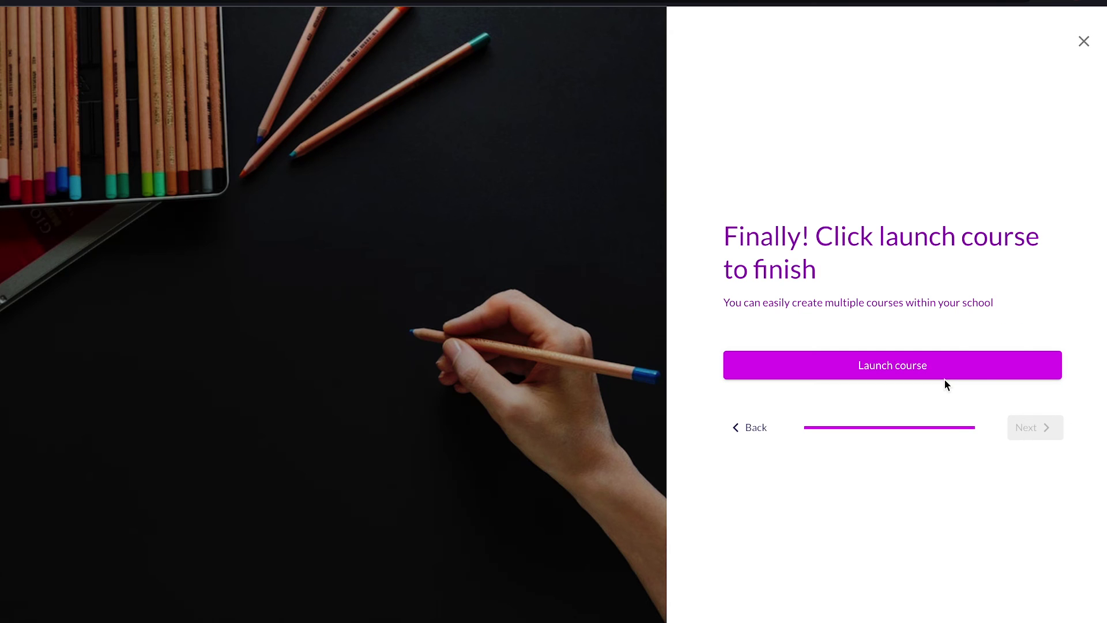
left_click(921, 373)
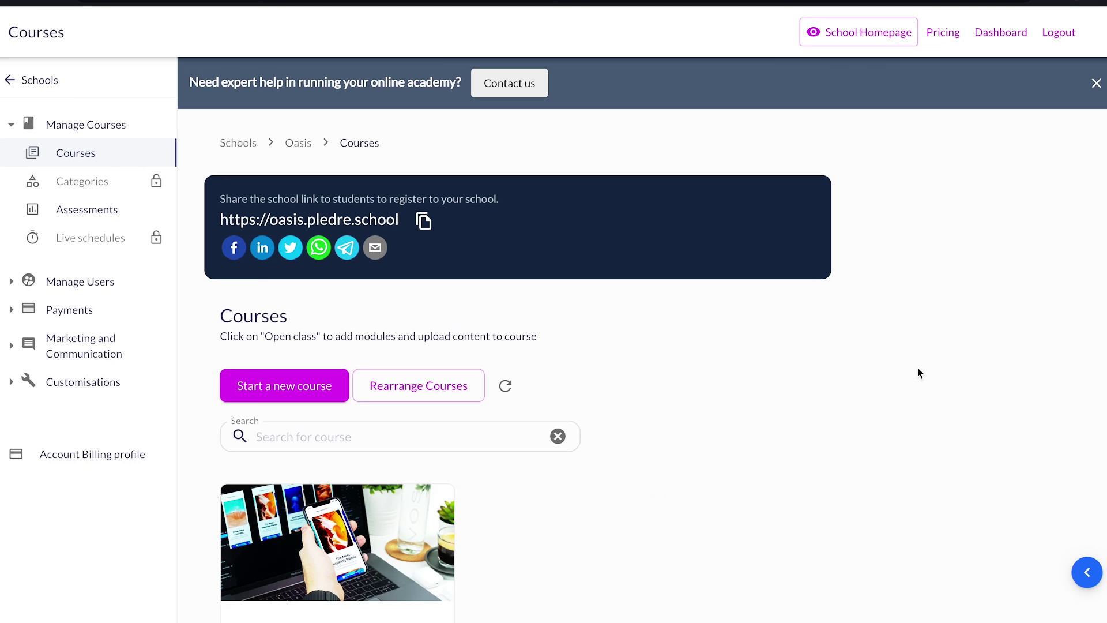
scroll(721, 537, "down", 2)
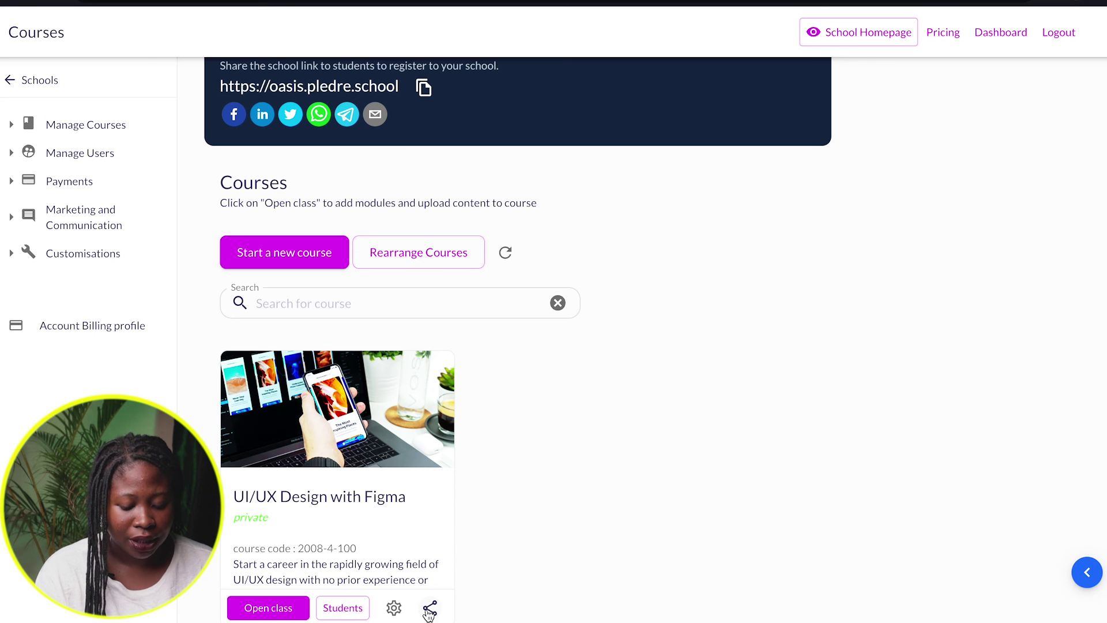
left_click(430, 609)
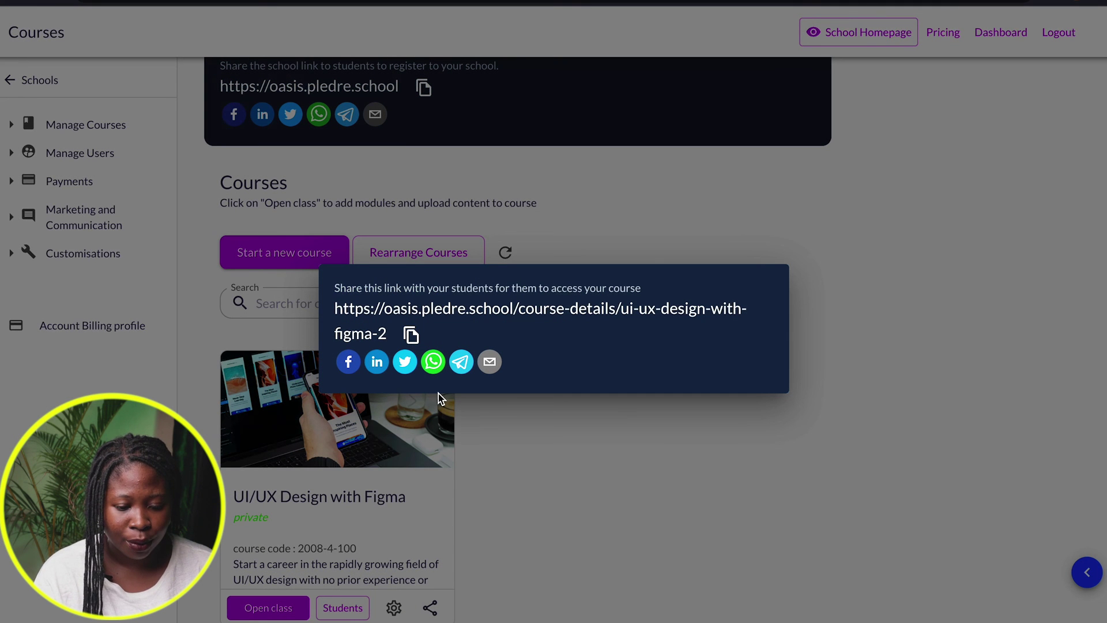
left_click(412, 337)
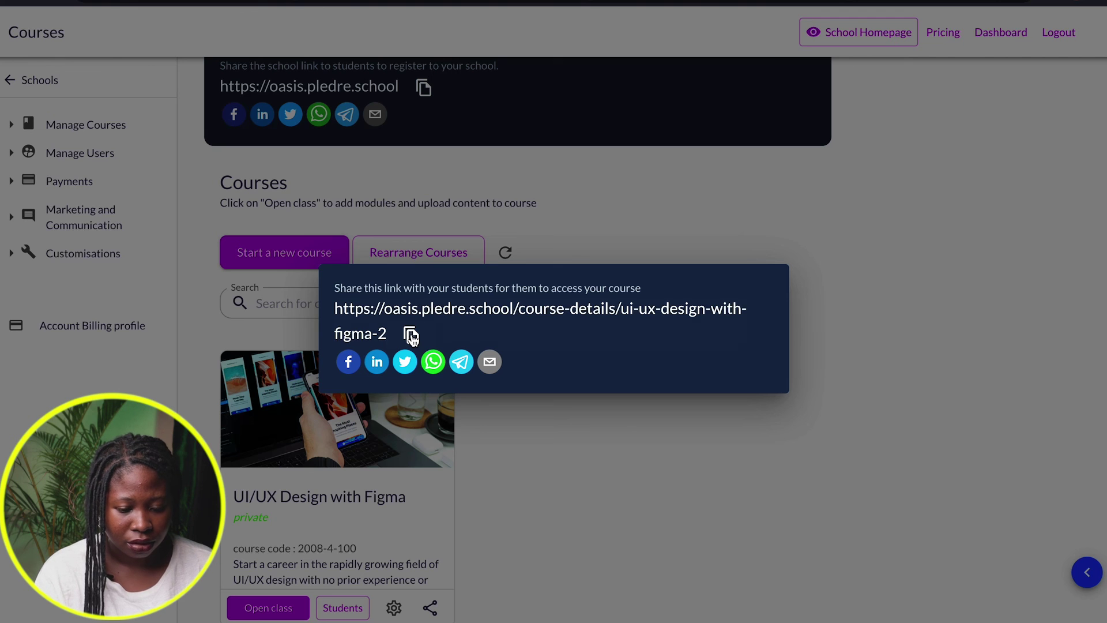
left_click(412, 337)
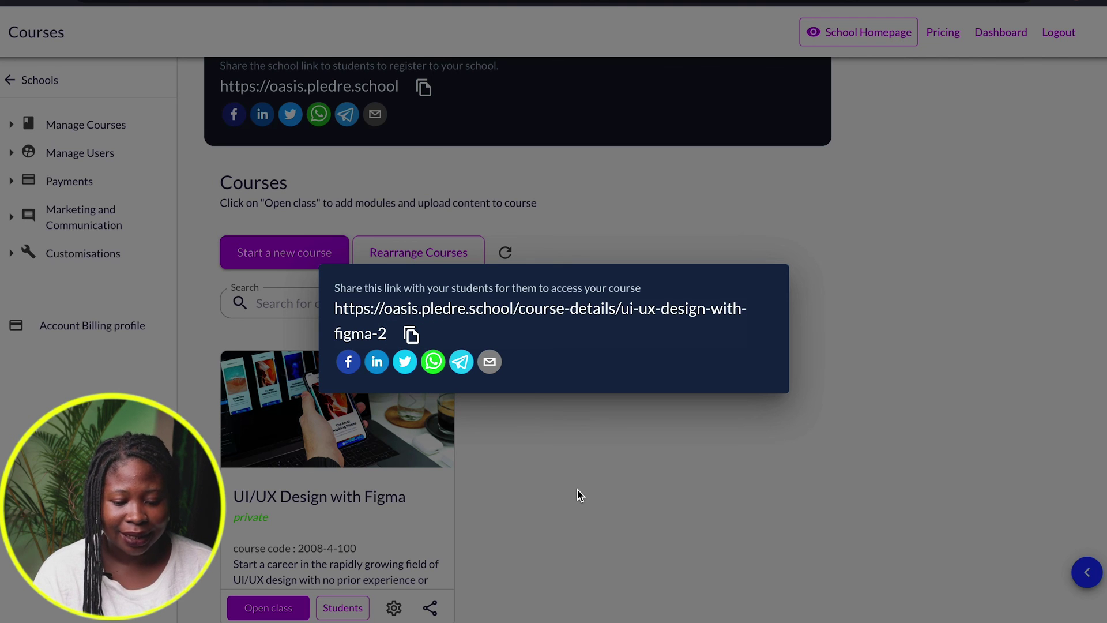